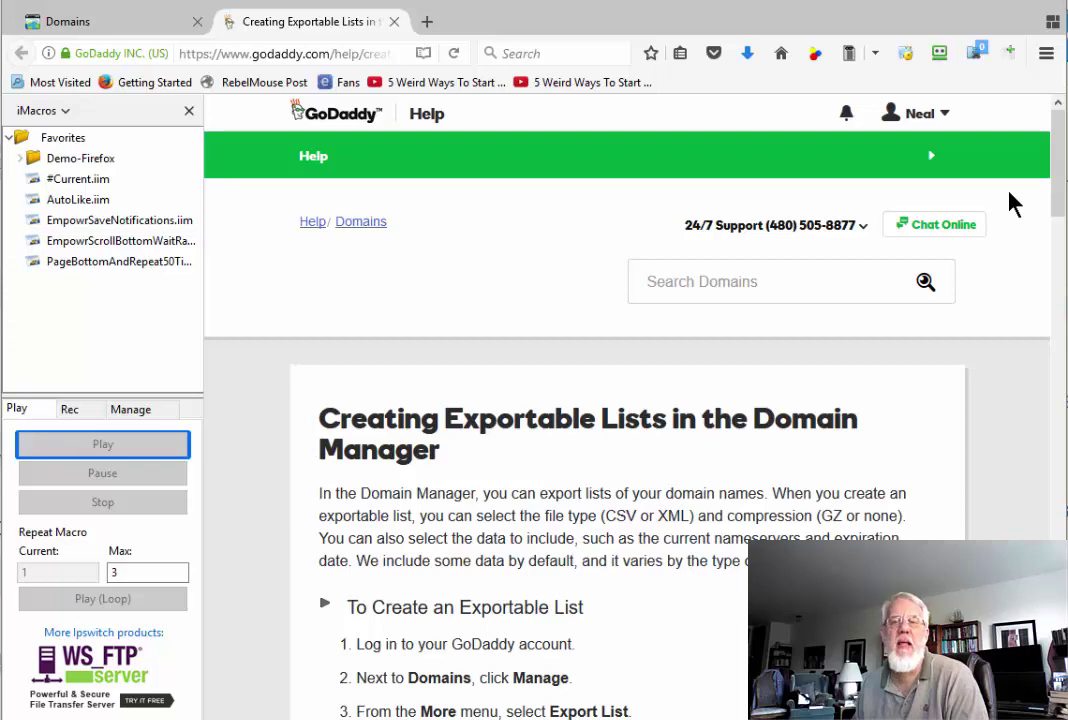
# Highlight 'Manage', 'Export List' and 'More menu' in help steps 2–3, then show the Domains list
pyautogui.scroll(-2, 1030, 412)
pyautogui.scroll(-6, 1028, 423)
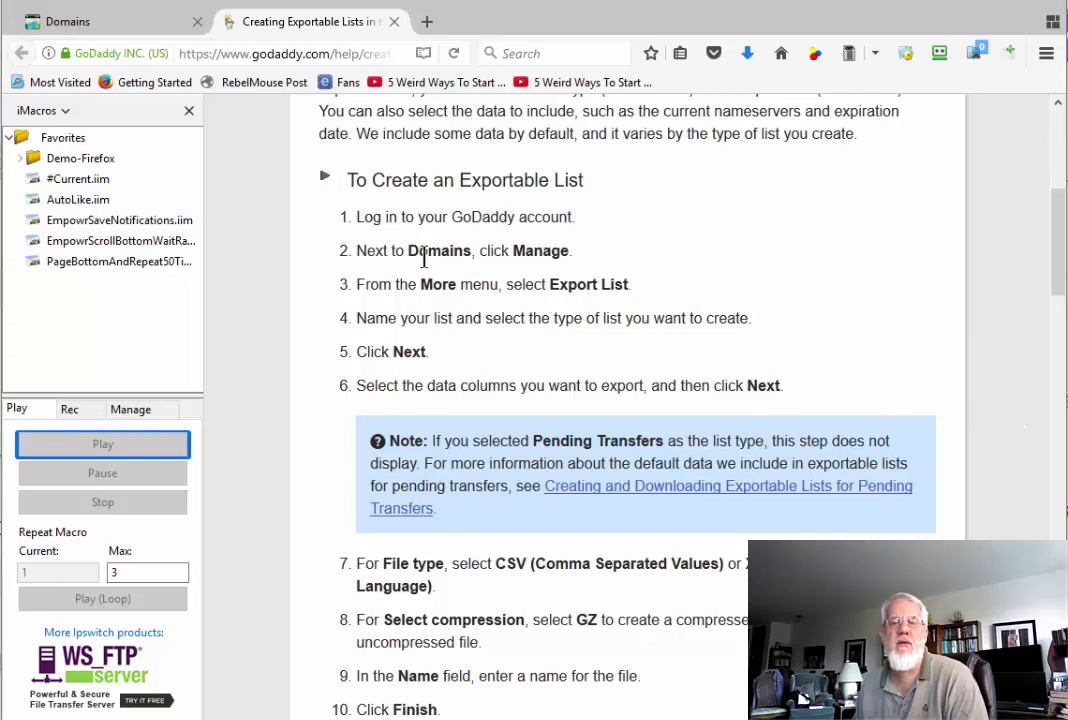
pyautogui.doubleClick(537, 250)
pyautogui.moveTo(416, 284); pyautogui.dragTo(634, 284)
pyautogui.click(558, 285)
pyautogui.moveTo(421, 284); pyautogui.dragTo(498, 284)
pyautogui.click(122, 28)
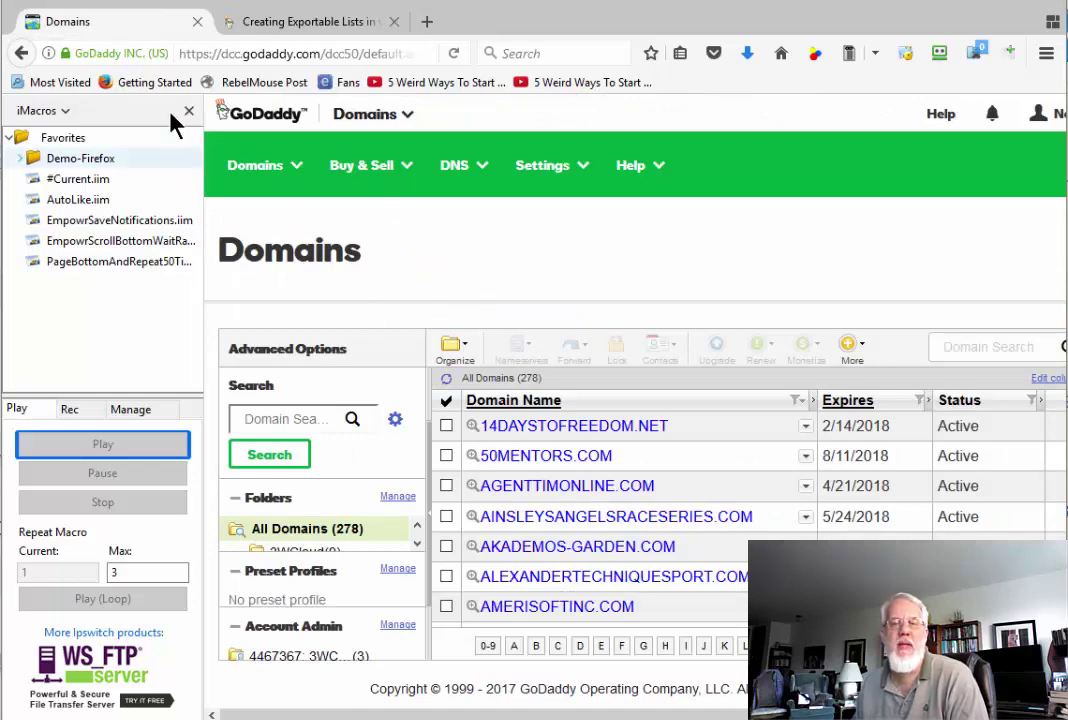
# Hide the iMacros sidebar with F8 and start an Export List from the More menu
pyautogui.press('F8')
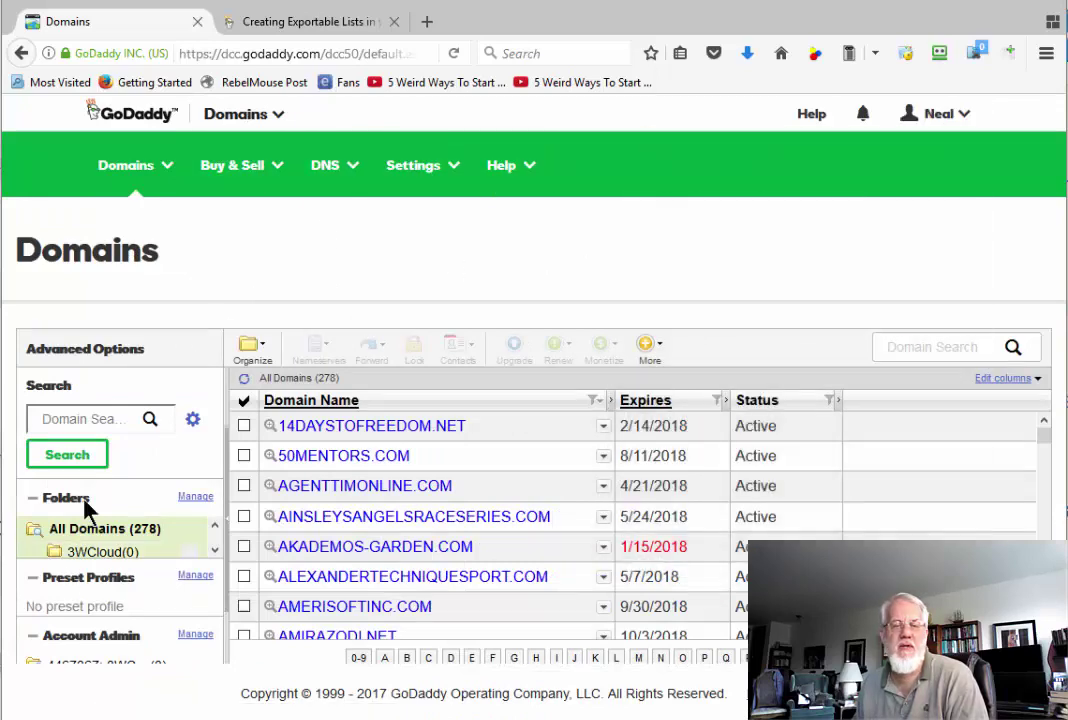
pyautogui.click(650, 347)
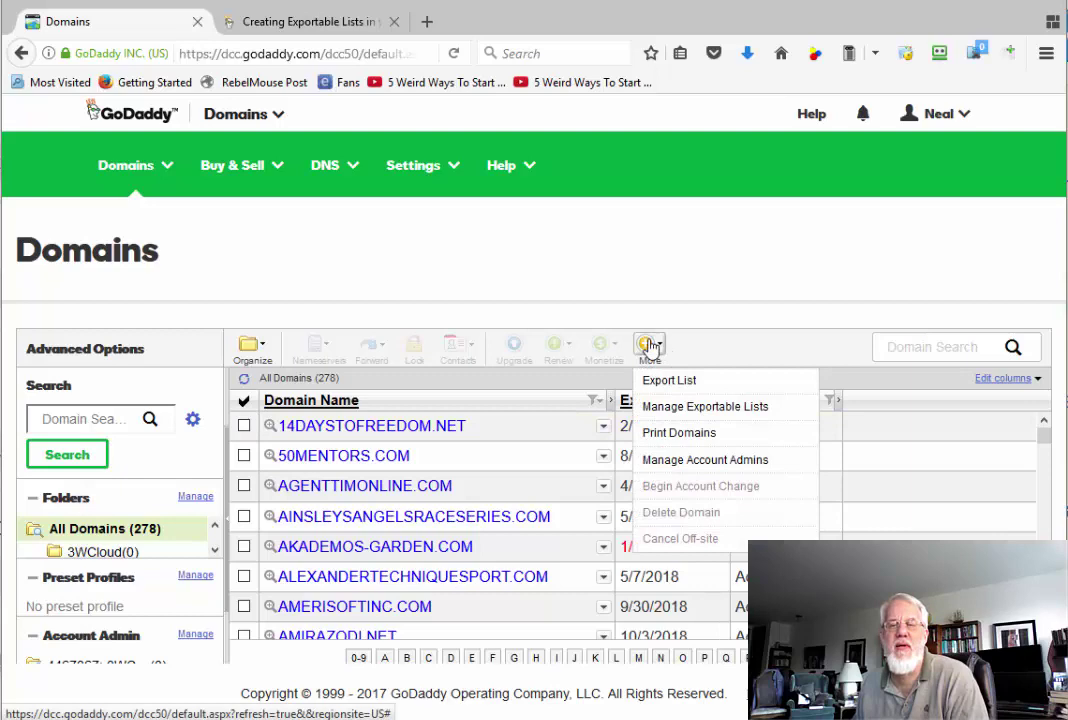
pyautogui.click(683, 383)
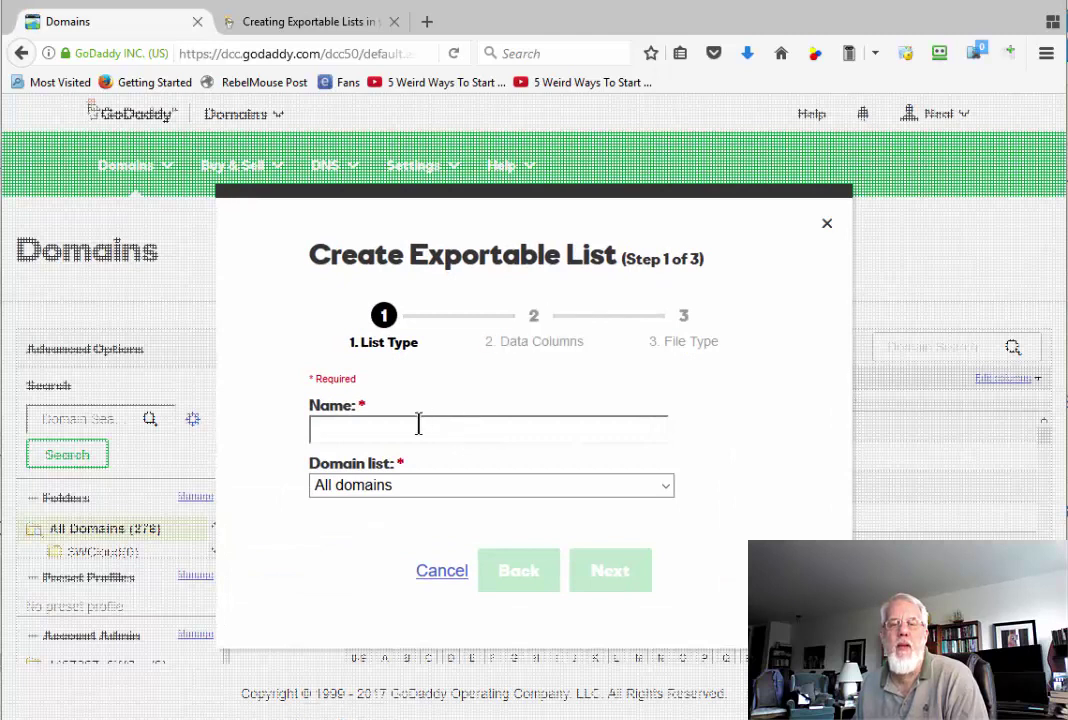
# Name the list AllMyGodaddyDomains, keep All domains, and advance to the Data Columns step
pyautogui.click(411, 430)
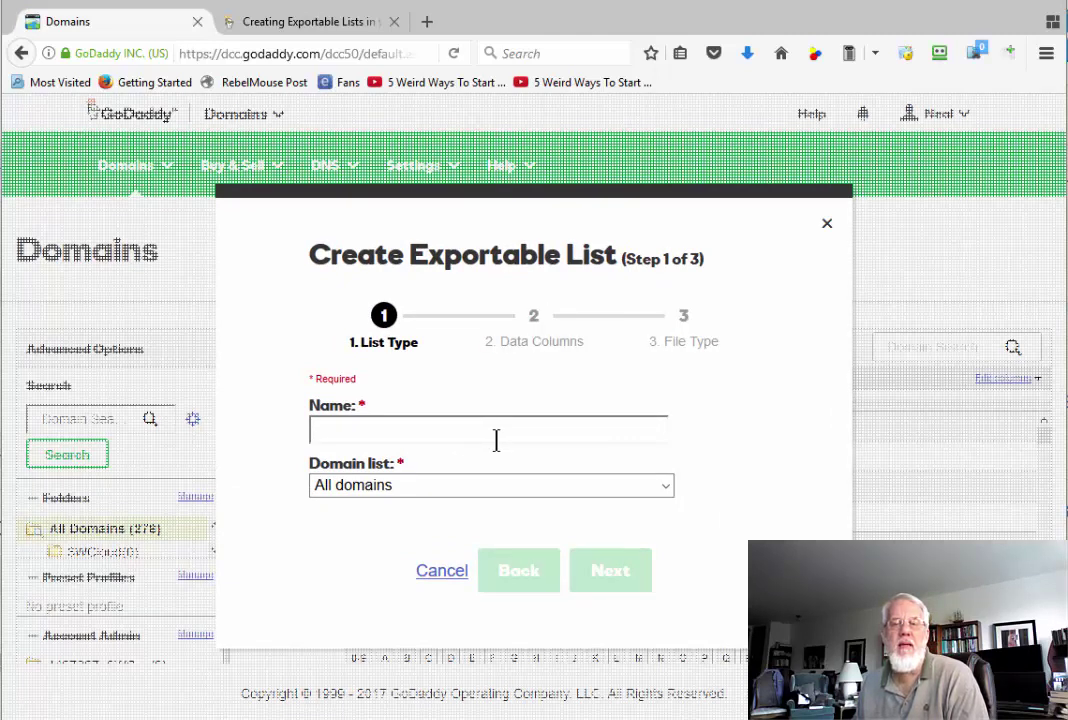
pyautogui.click(296, 24)
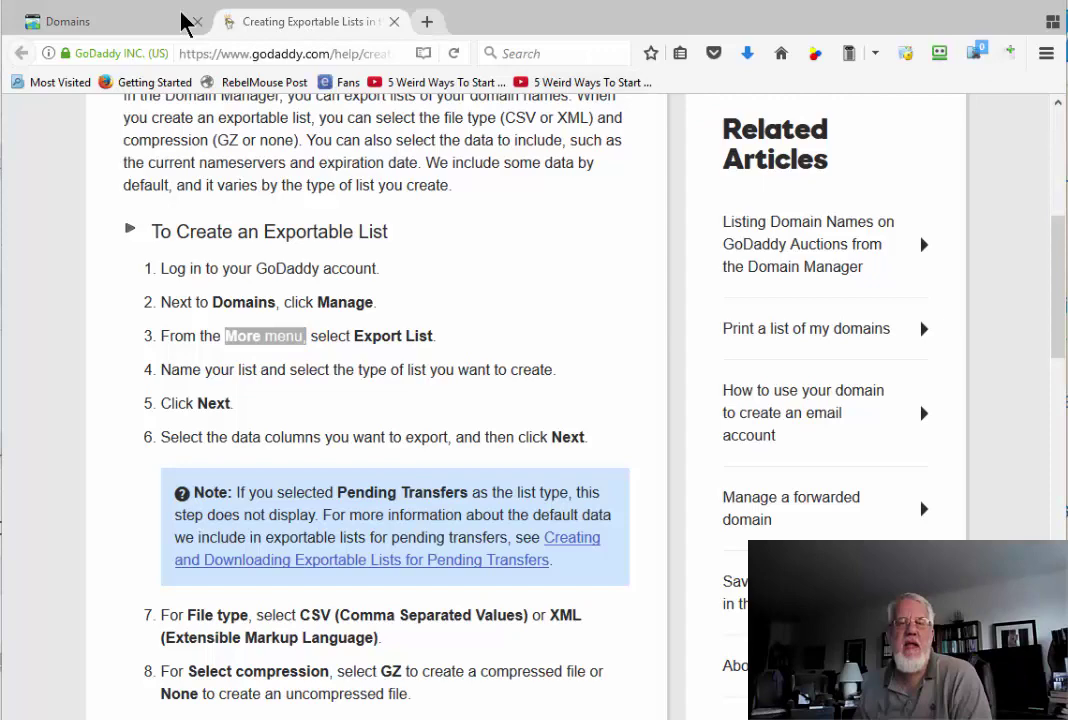
pyautogui.click(89, 30)
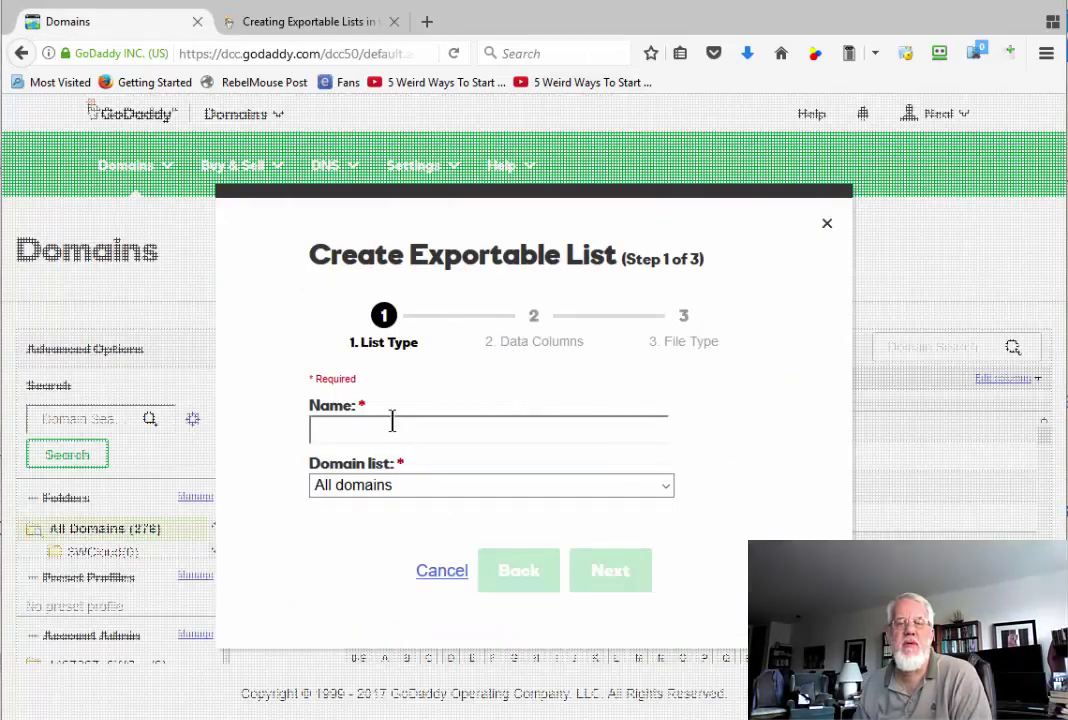
pyautogui.write('All')
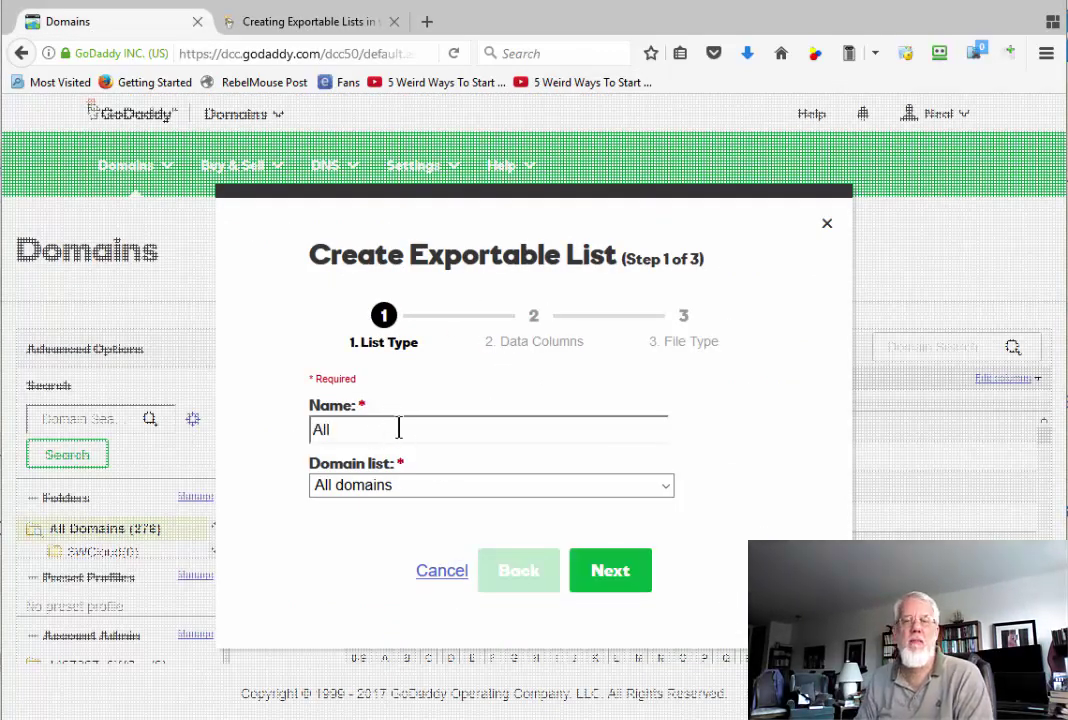
pyautogui.write('MyGodaddyDomains')
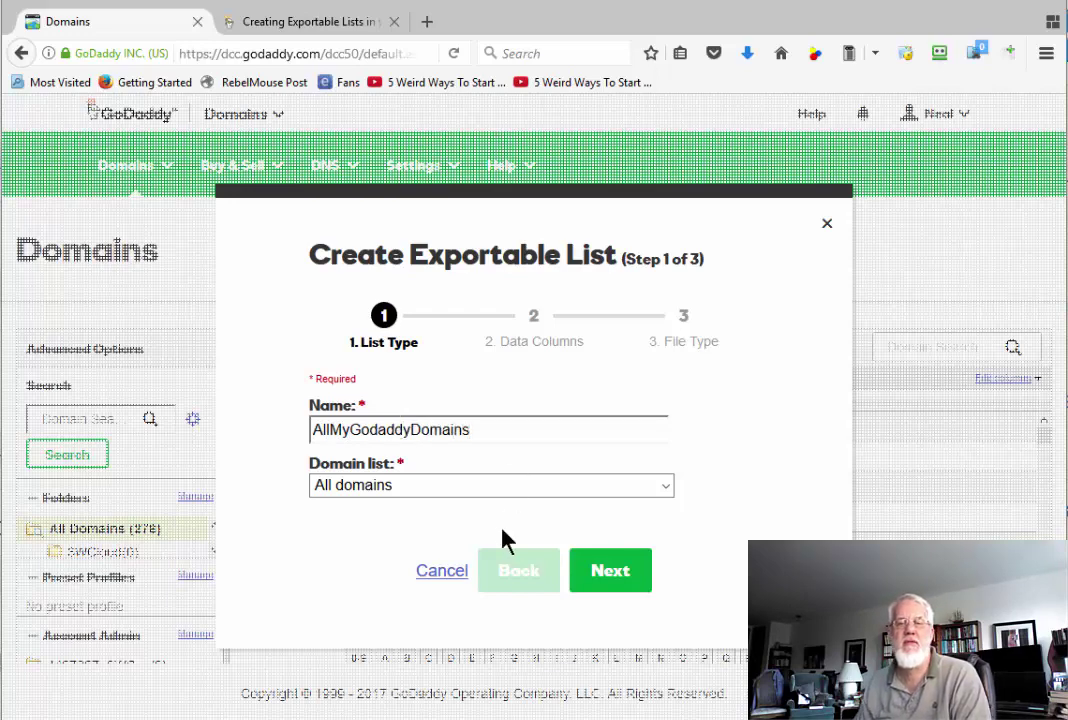
pyautogui.click(665, 485)
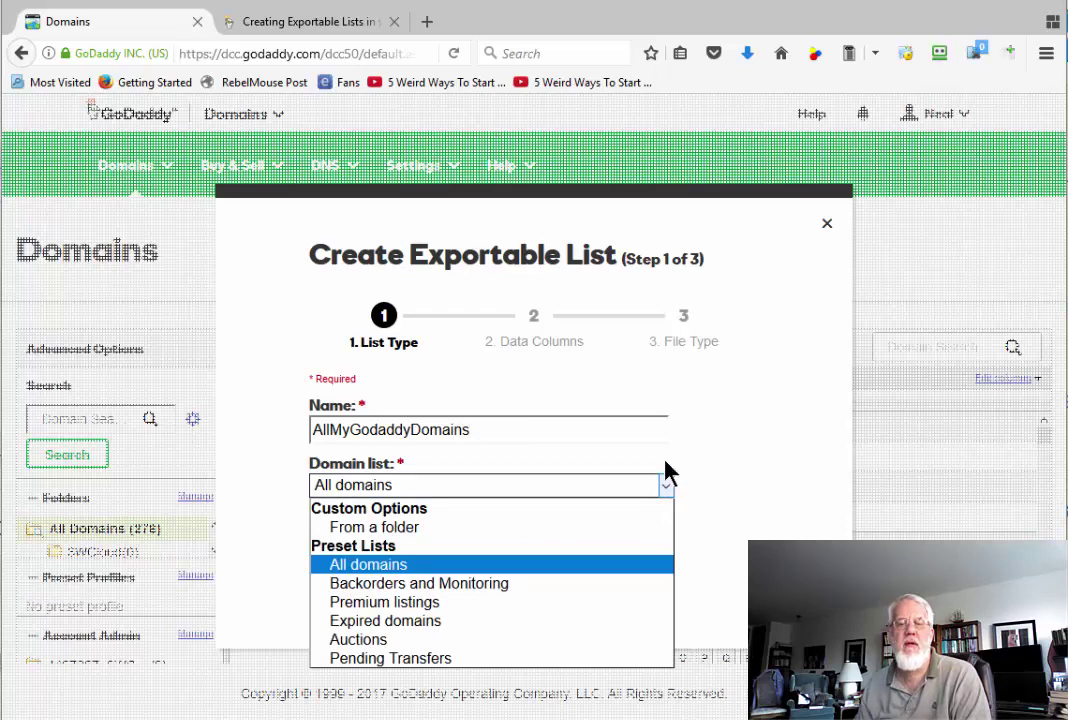
pyautogui.click(710, 410)
pyautogui.click(612, 571)
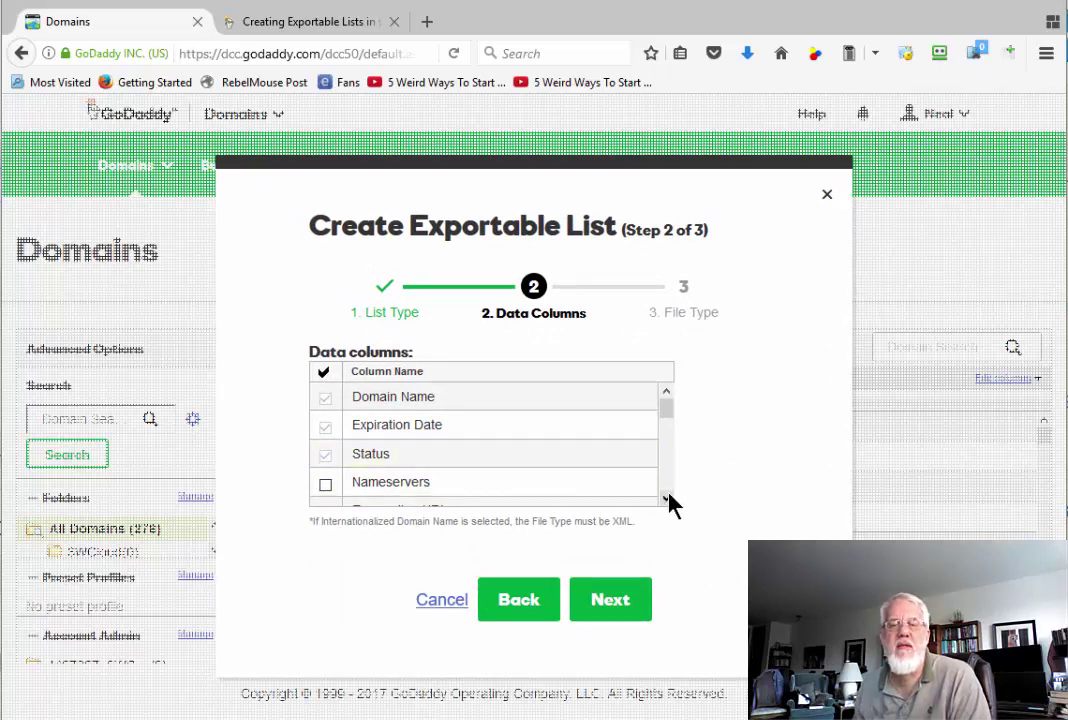
# Add the Nameservers and Forwarding URL columns to the export
pyautogui.scroll(-1, 669, 500)
pyautogui.click(325, 431)
pyautogui.click(325, 459)
pyautogui.scroll(-3, 660, 502)
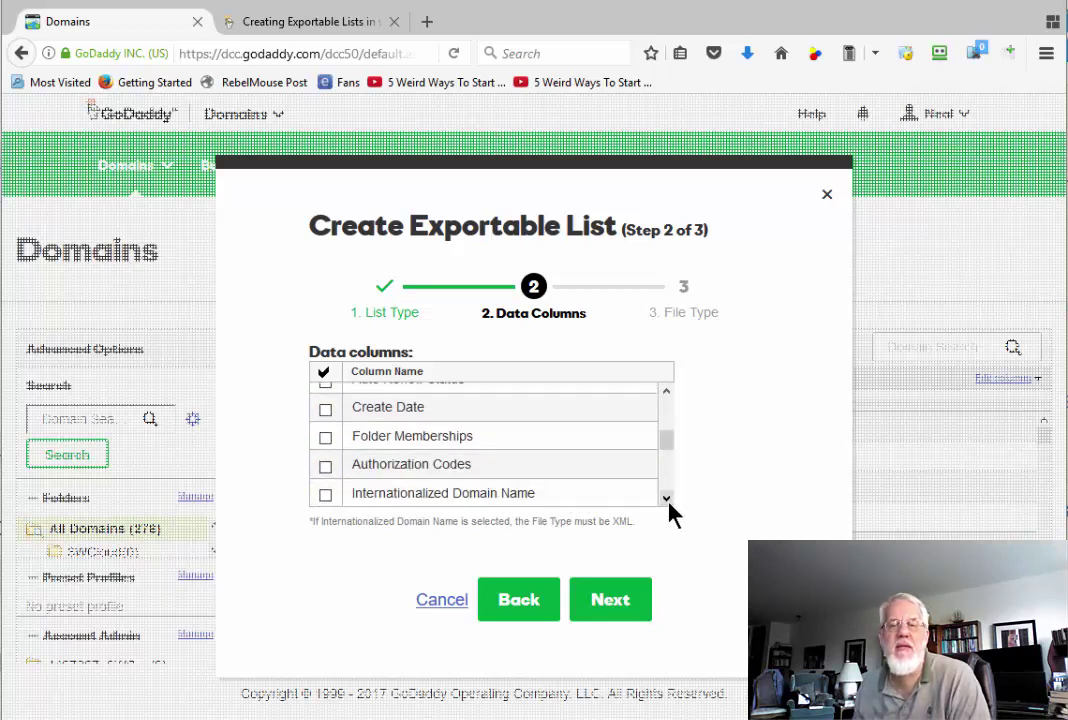
pyautogui.click(666, 392)
pyautogui.click(666, 392)
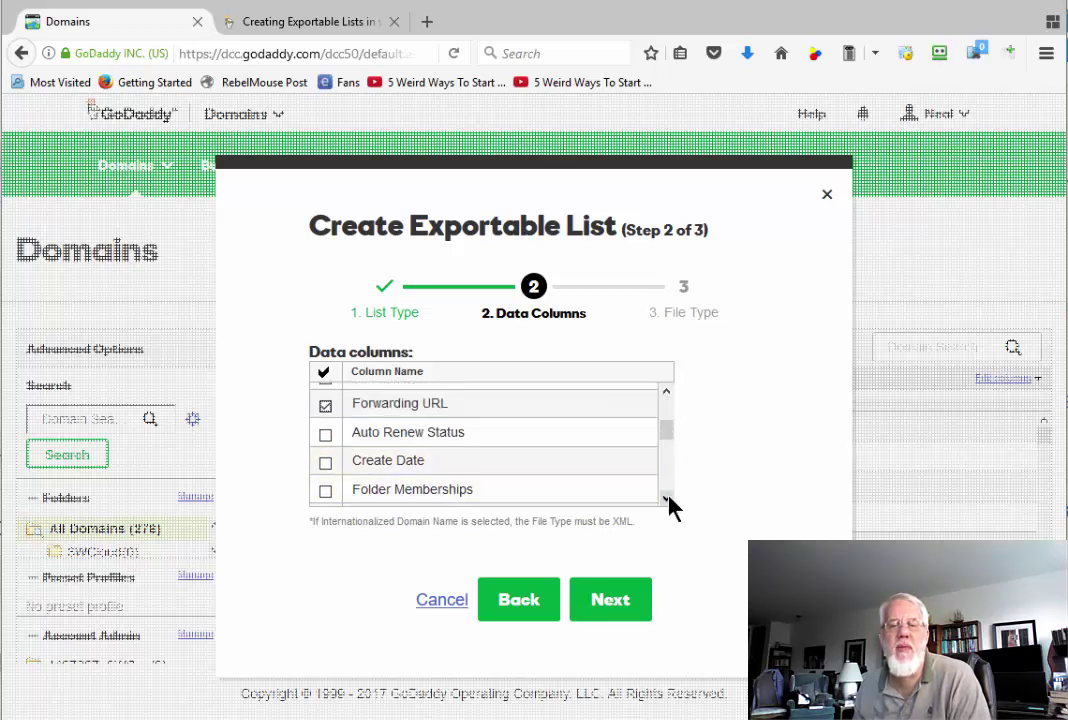
# Add the Create Date and Auto Renew Status columns and continue to the file type step
pyautogui.click(329, 462)
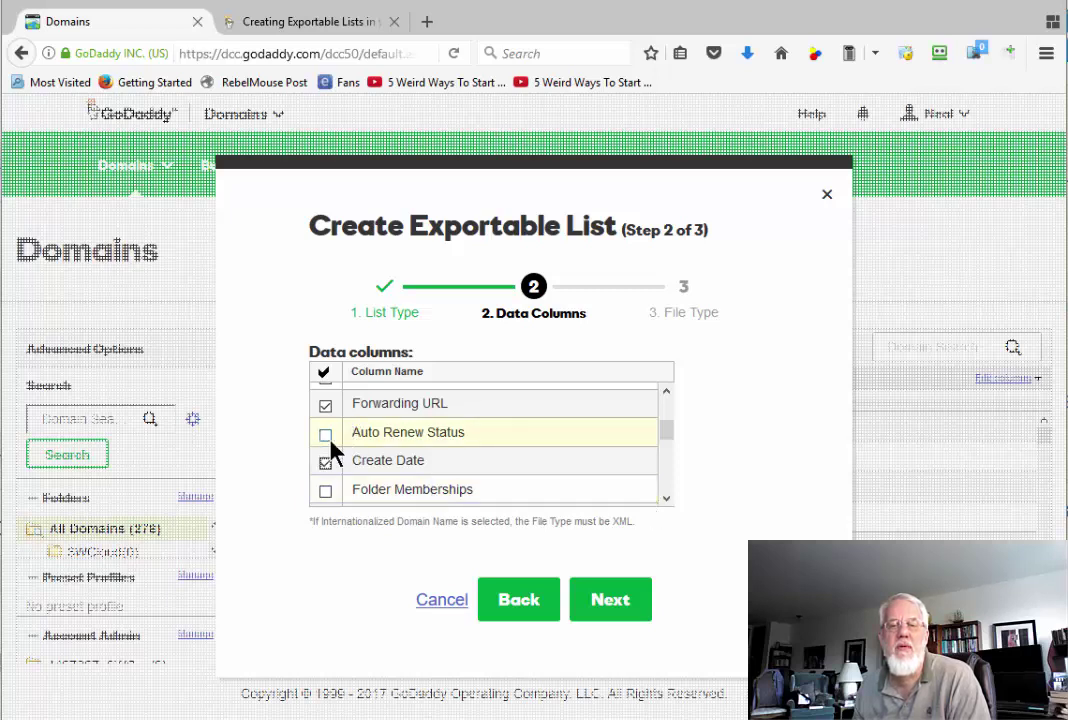
pyautogui.click(327, 437)
pyautogui.click(667, 499)
pyautogui.click(666, 498)
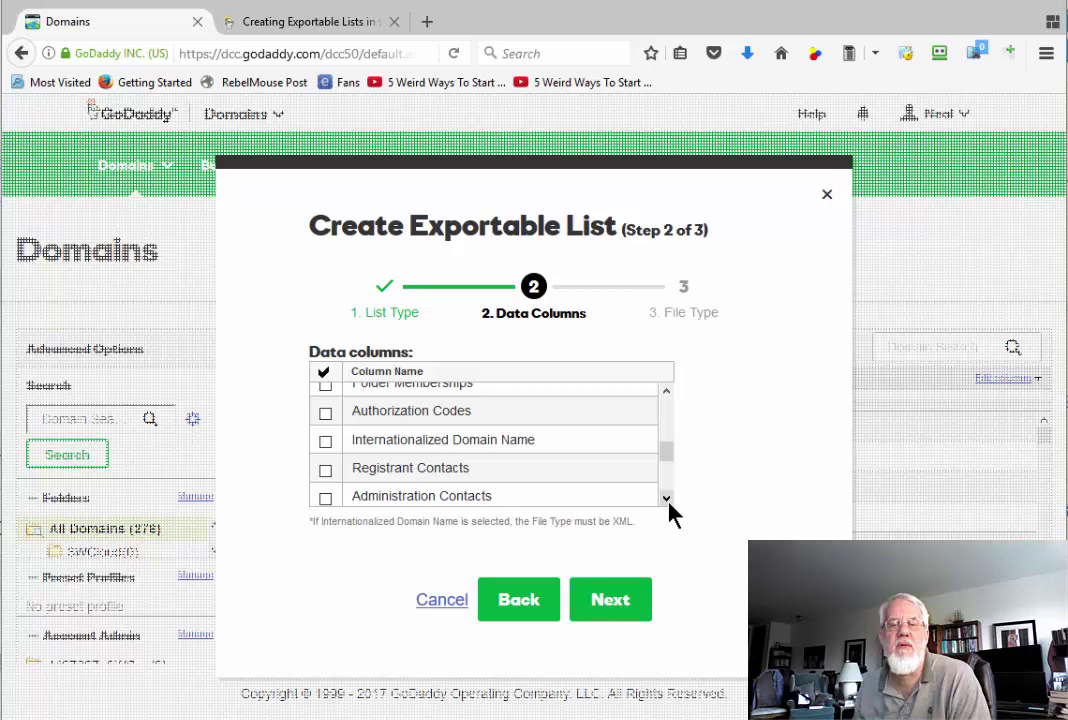
pyautogui.click(666, 498)
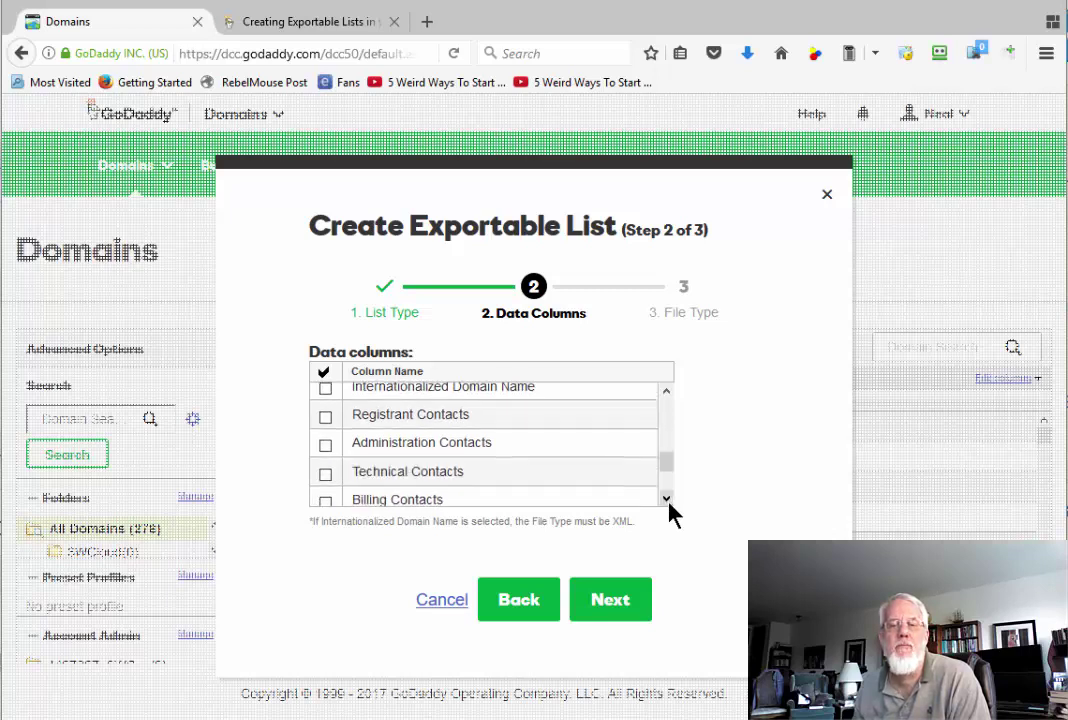
pyautogui.click(666, 498)
pyautogui.click(666, 498)
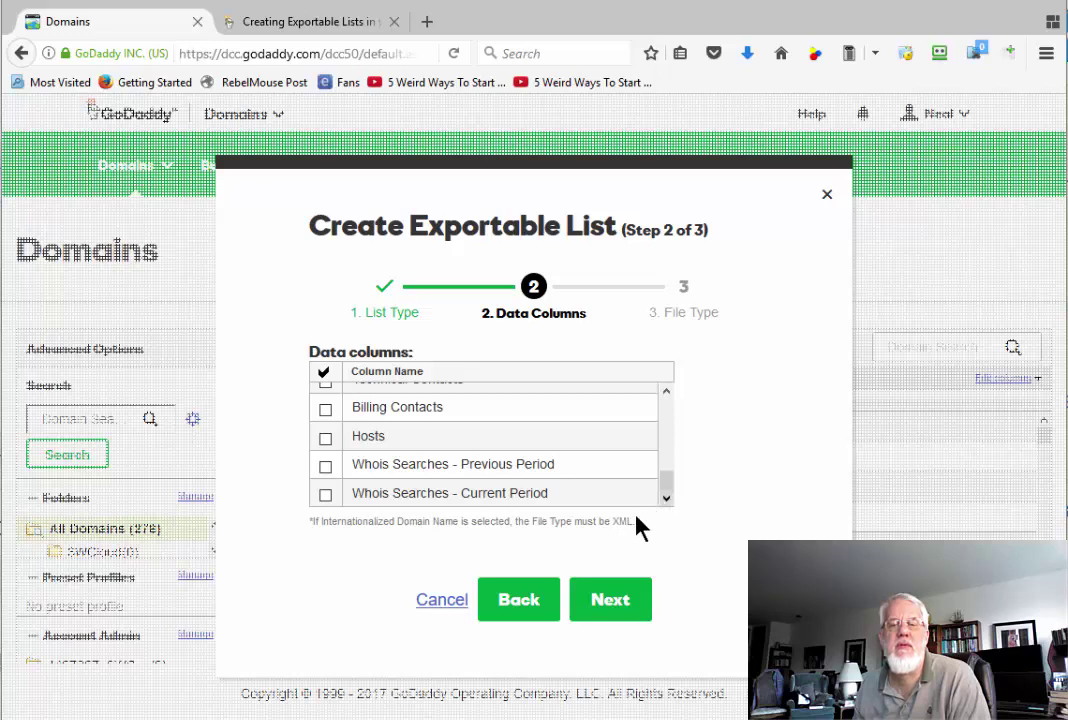
pyautogui.click(608, 601)
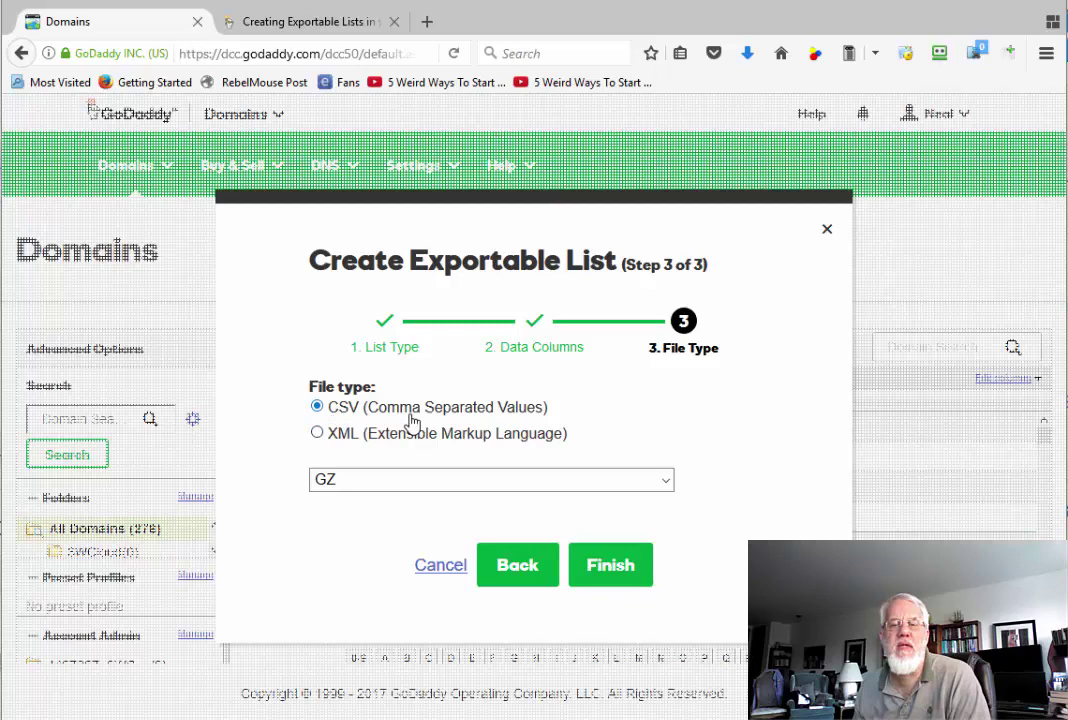
# Set compression to None, keep CSV as the file type, and submit the export request
pyautogui.click(664, 488)
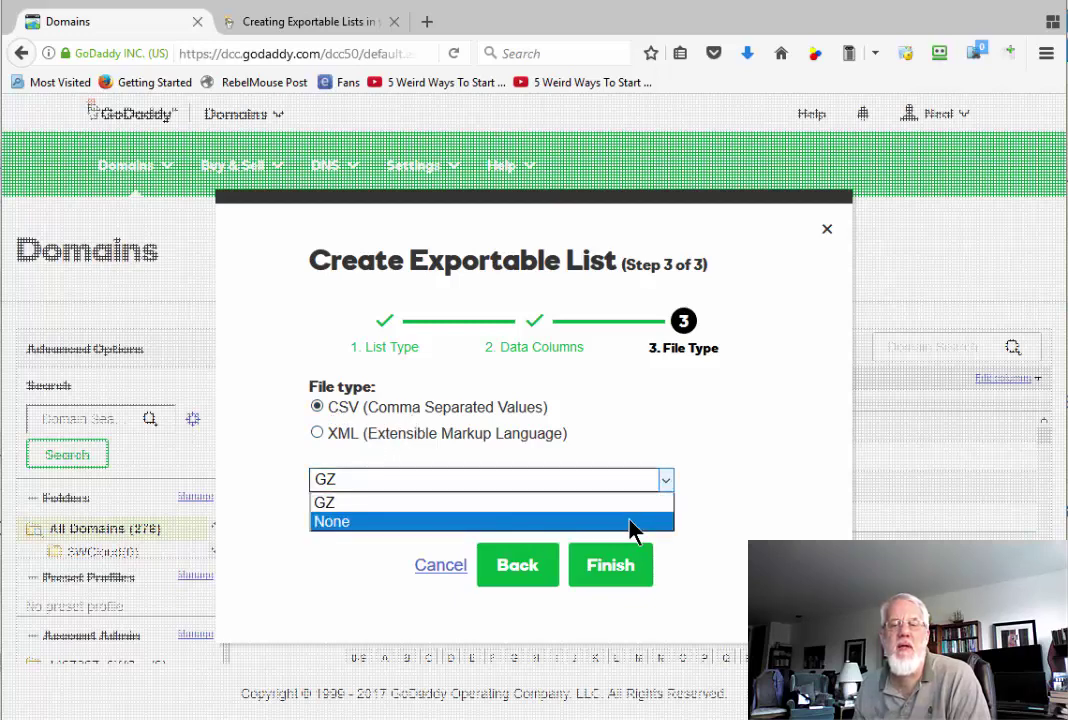
pyautogui.click(630, 521)
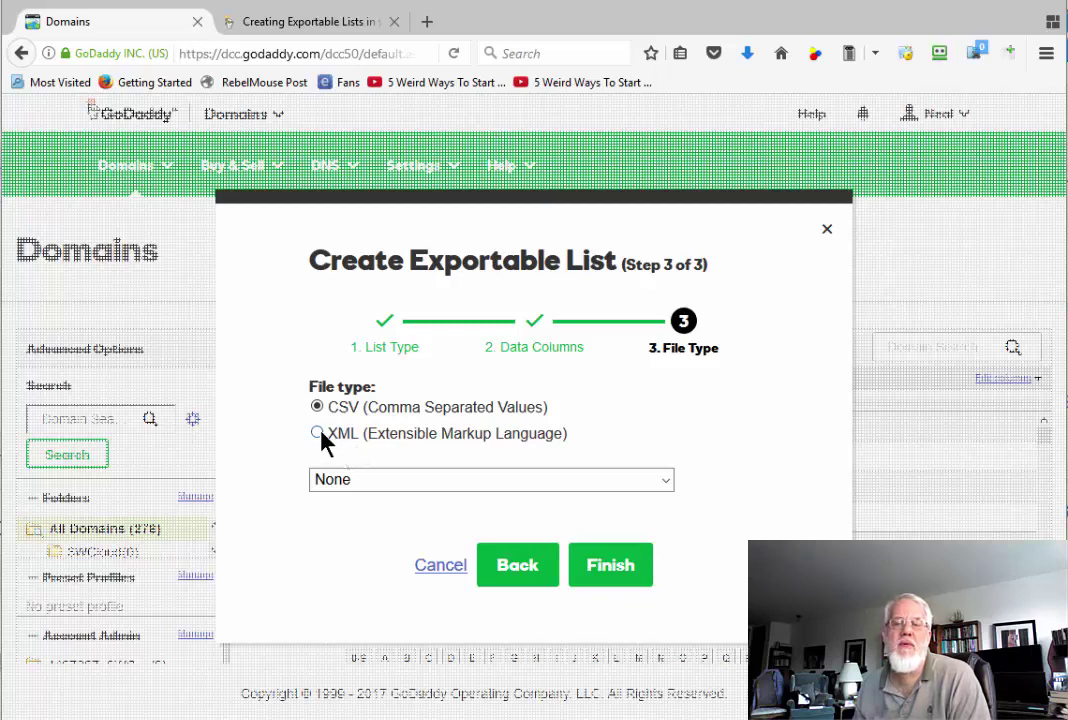
pyautogui.click(323, 436)
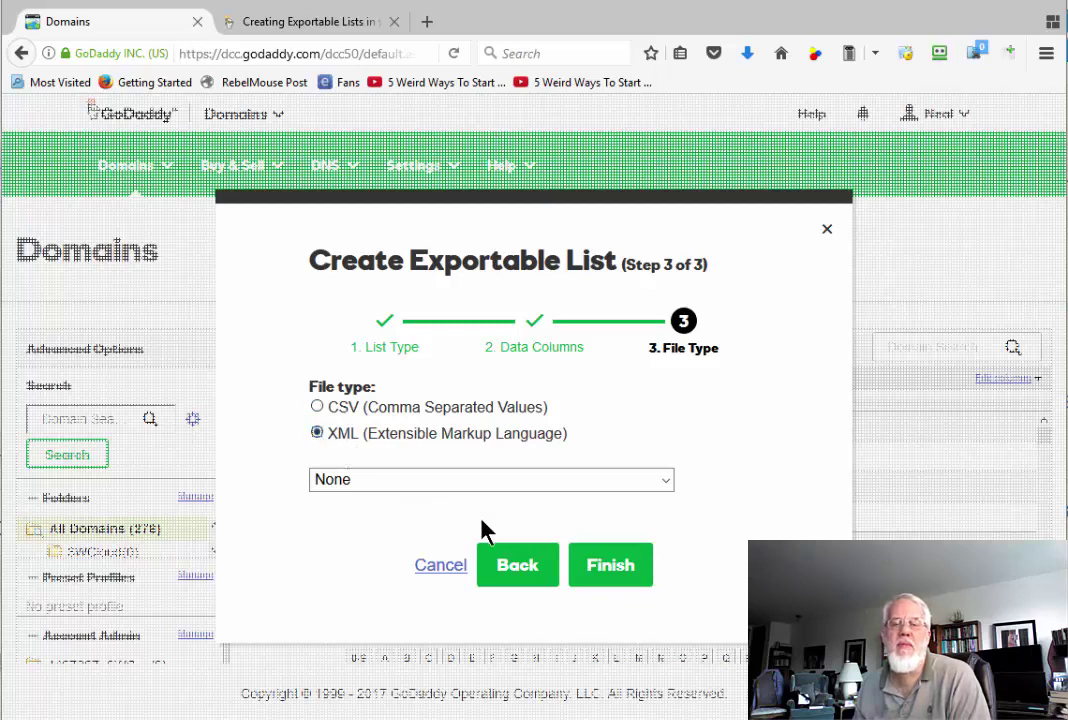
pyautogui.click(336, 410)
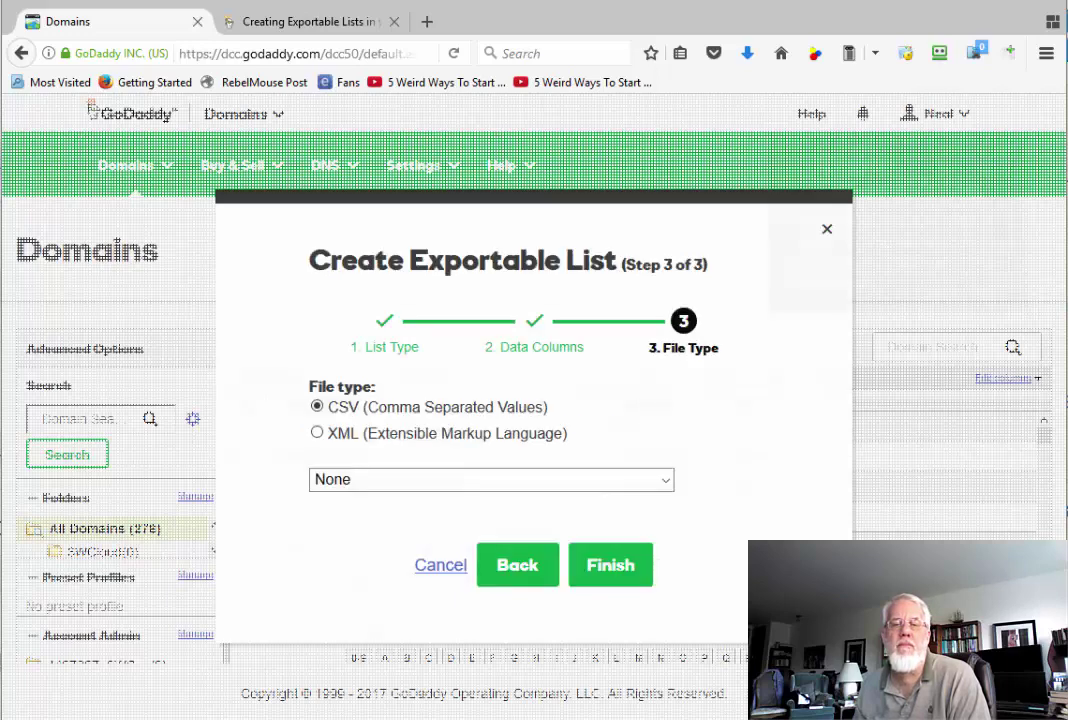
pyautogui.click(610, 565)
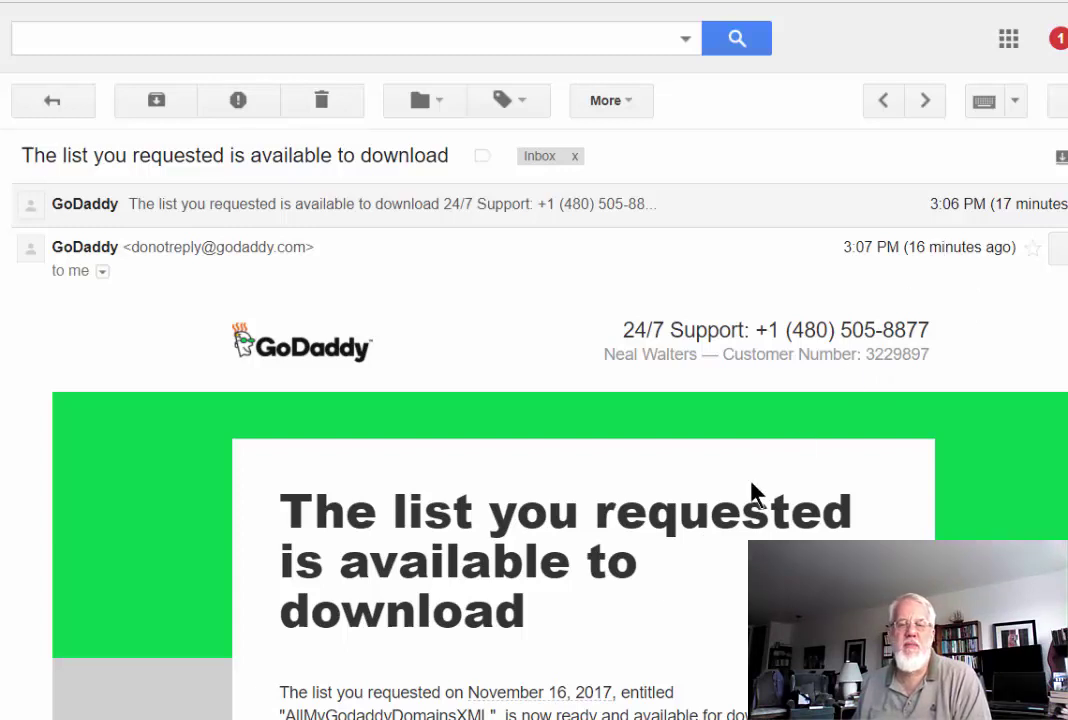
# Follow the email's Download now link to the Exportable List Manager
pyautogui.scroll(-3, 753, 496)
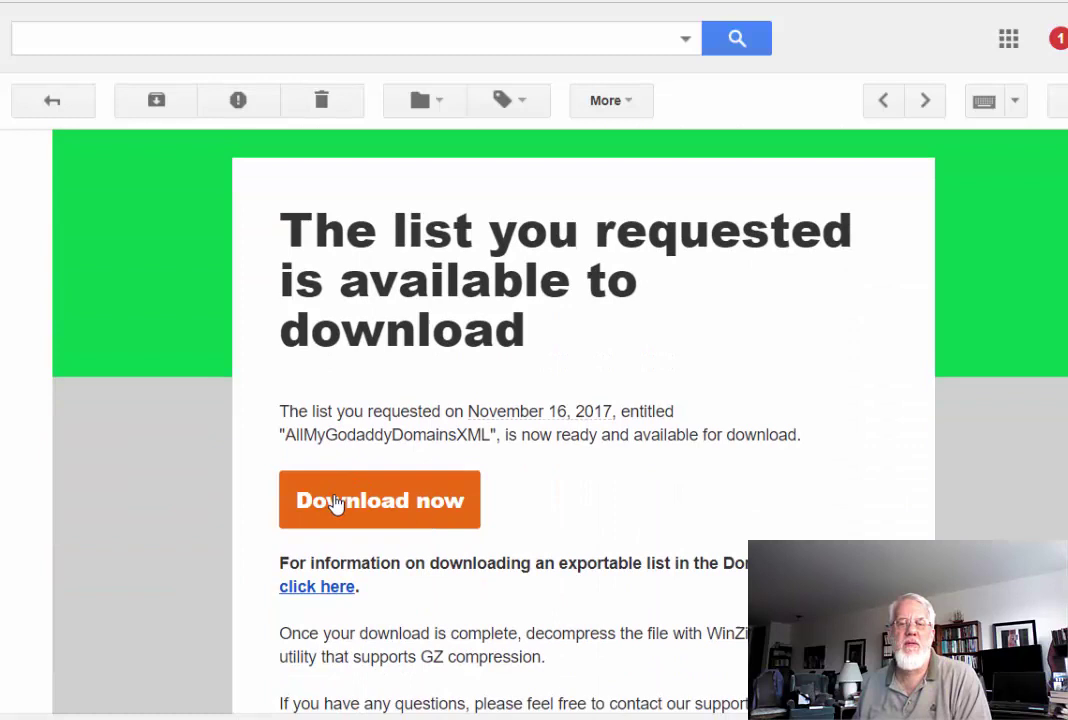
pyautogui.click(362, 506)
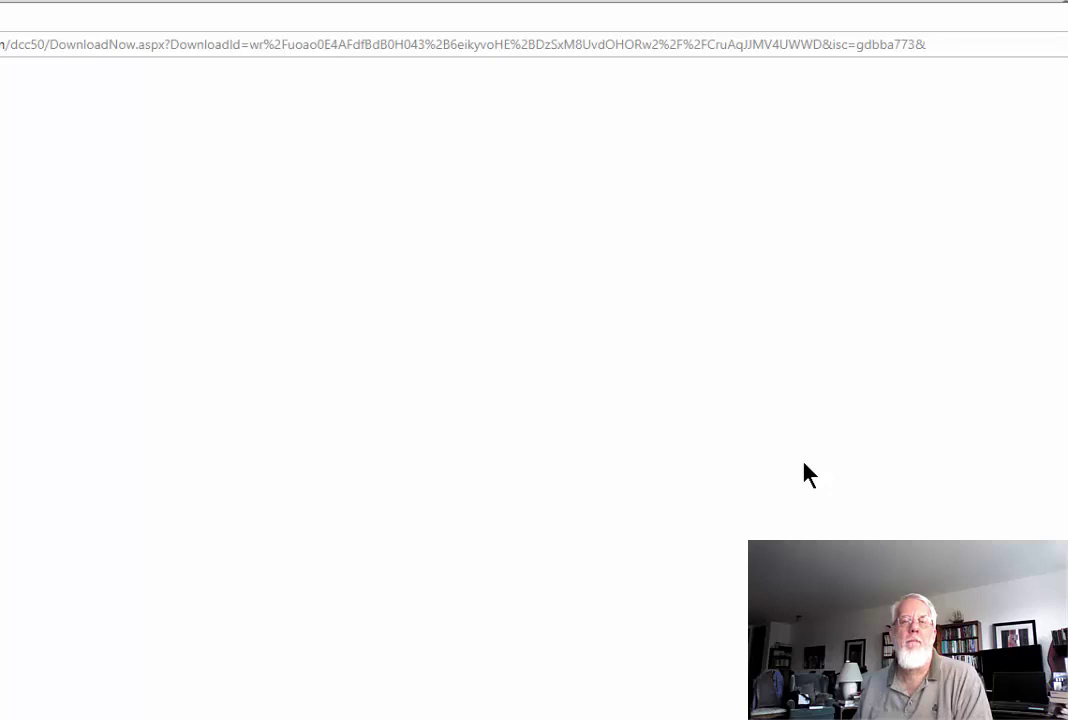
# Move the CSV DownloadNow popup window aside
pyautogui.moveTo(113, 44); pyautogui.dragTo(295, 50)
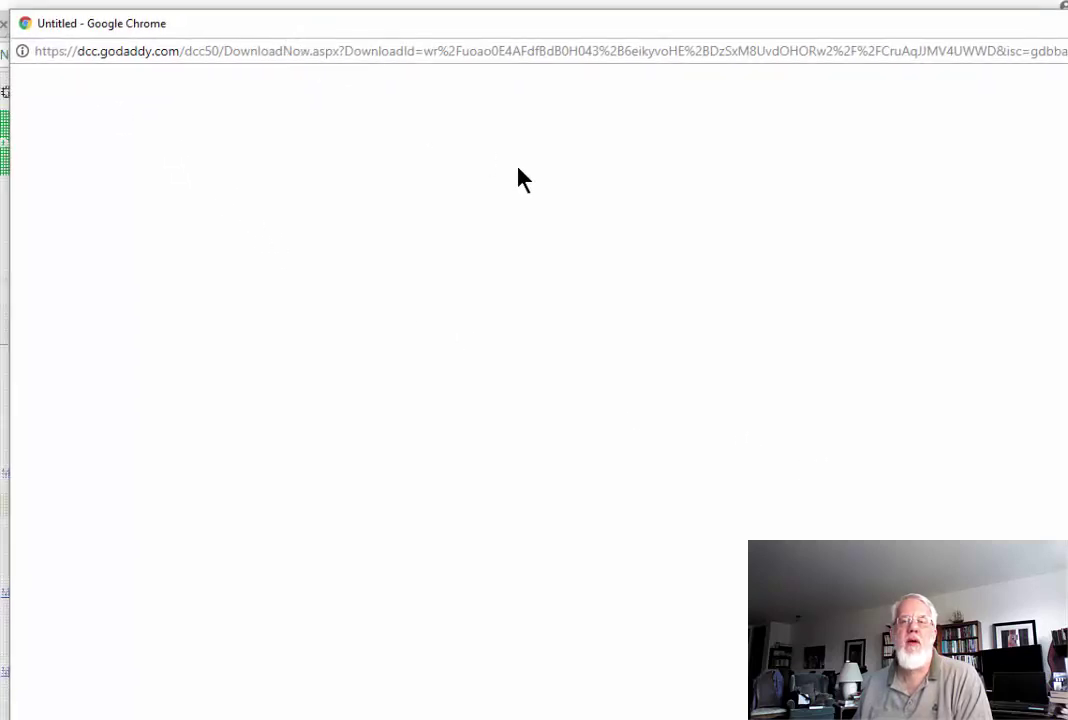